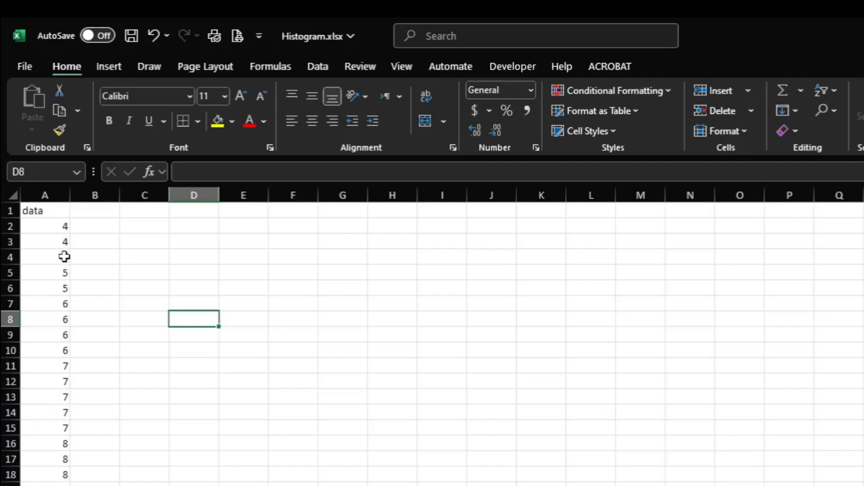
Select the first ten values of the data column, cells A2 through A11.
scroll(61, 372, down, 1)
scroll(60, 373, down, 1)
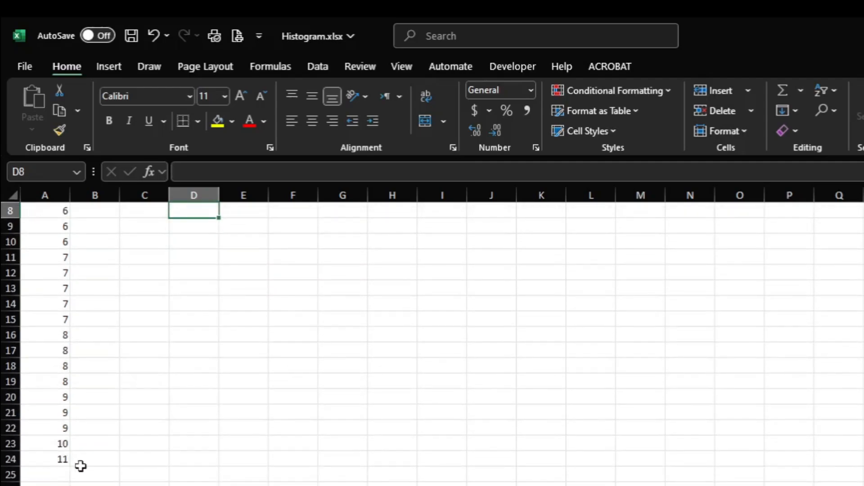
scroll(81, 466, up, 2)
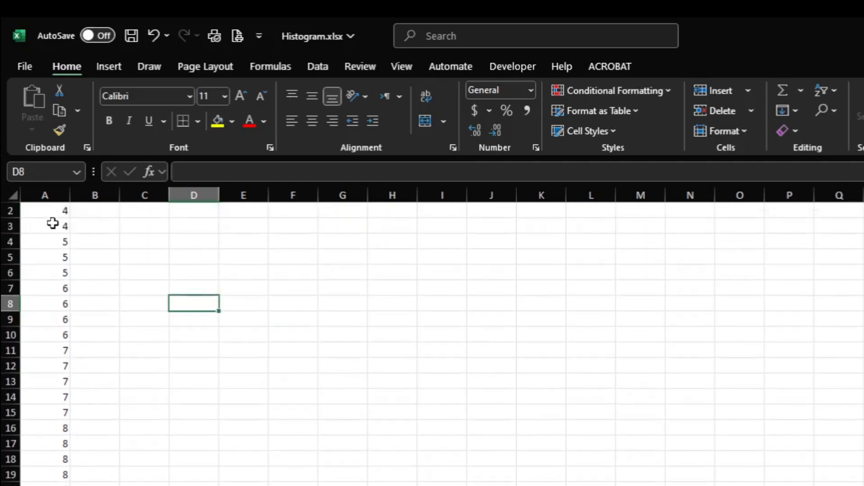
scroll(52, 224, up, 1)
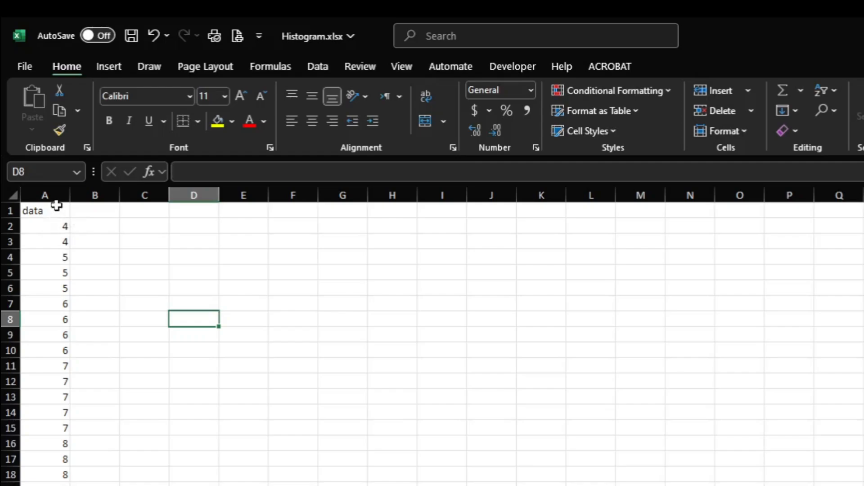
click(57, 226)
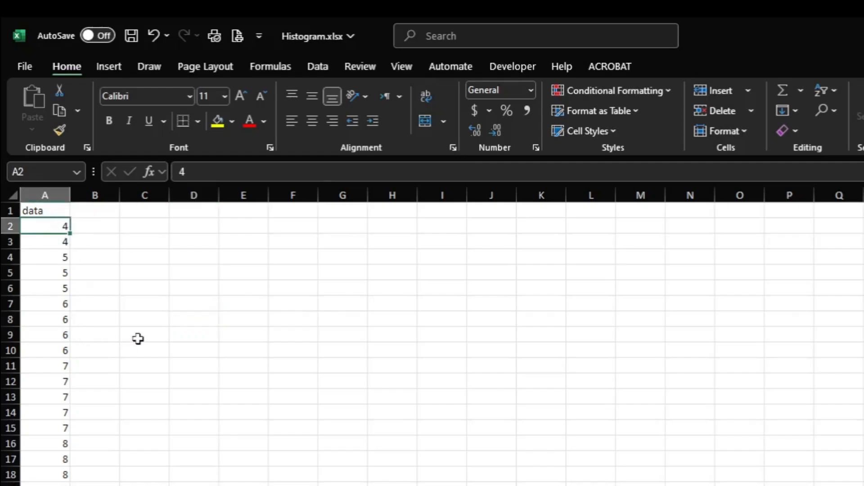
key(shift+Down)
key(shift+Down)
key(shift+Down)
key(shift+Down)
key(shift+Down)
key(shift+Down)
key(shift+Down)
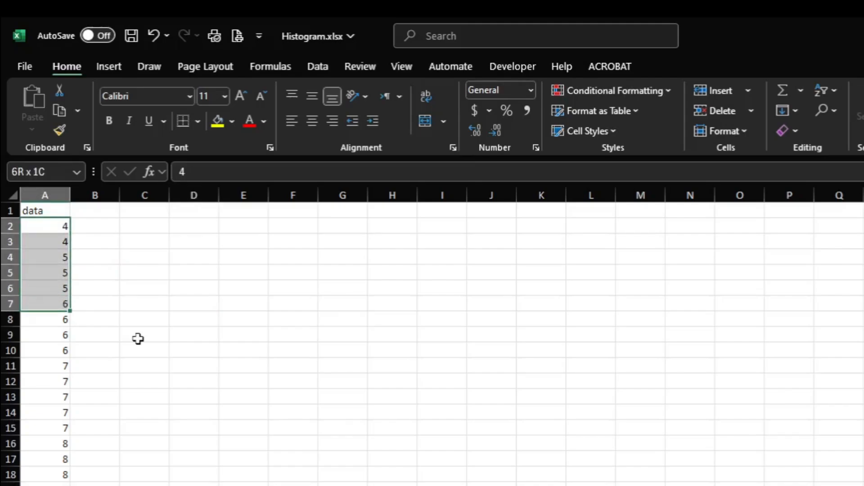
key(shift+Down)
key(shift+Down)
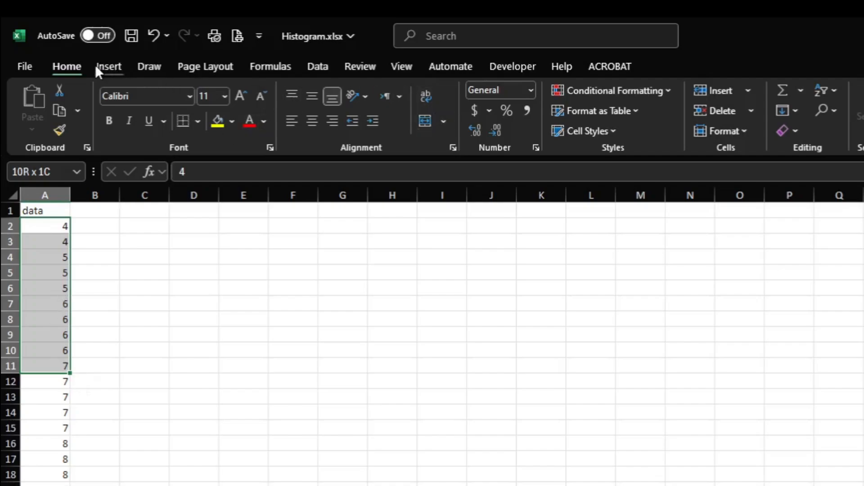
Insert a Histogram chart based on the selected data values.
click(108, 66)
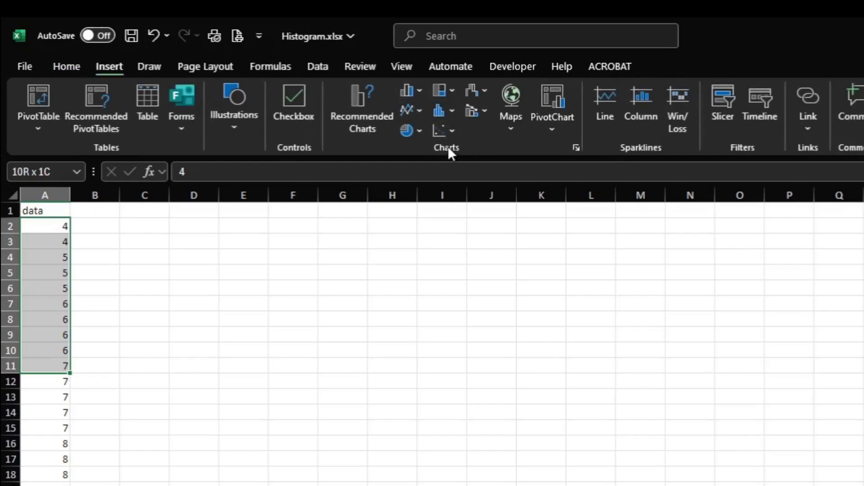
click(576, 149)
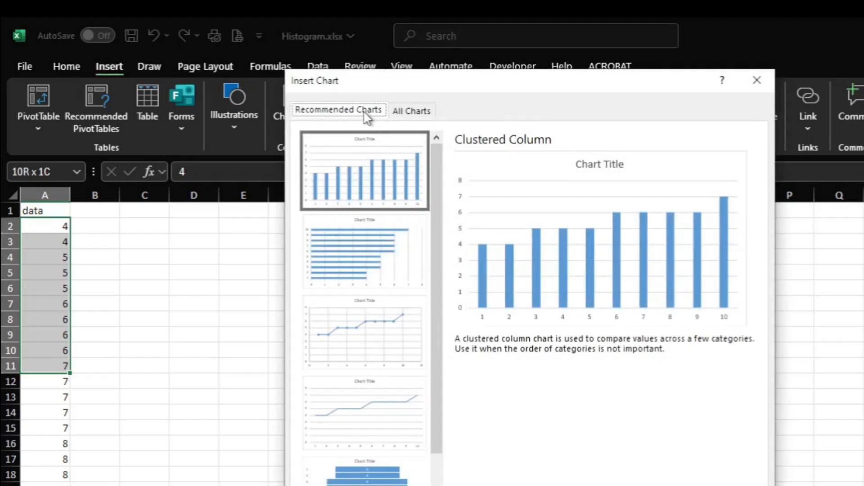
click(412, 115)
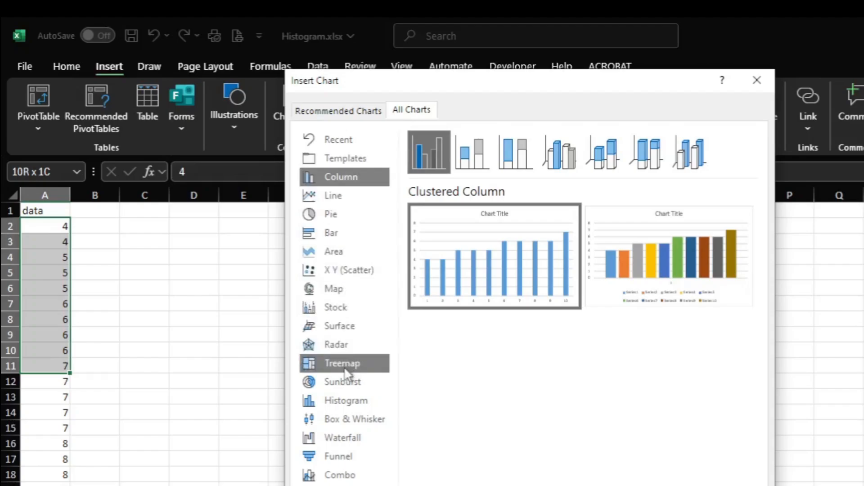
click(347, 401)
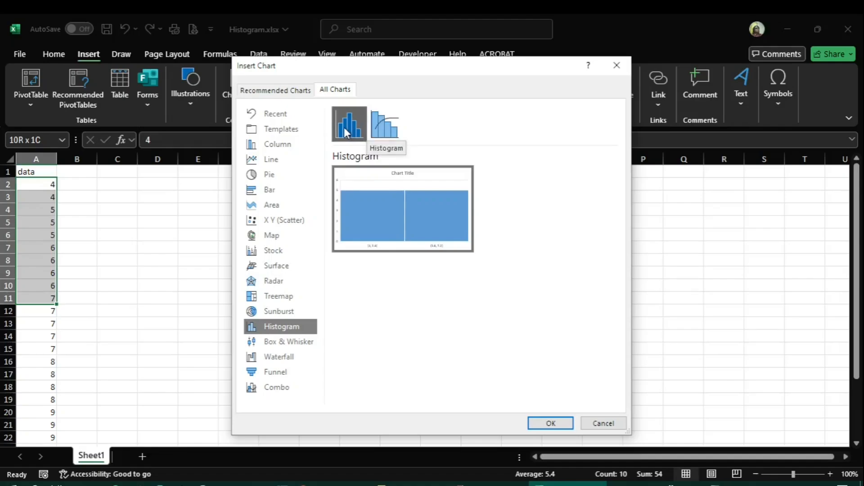
click(550, 426)
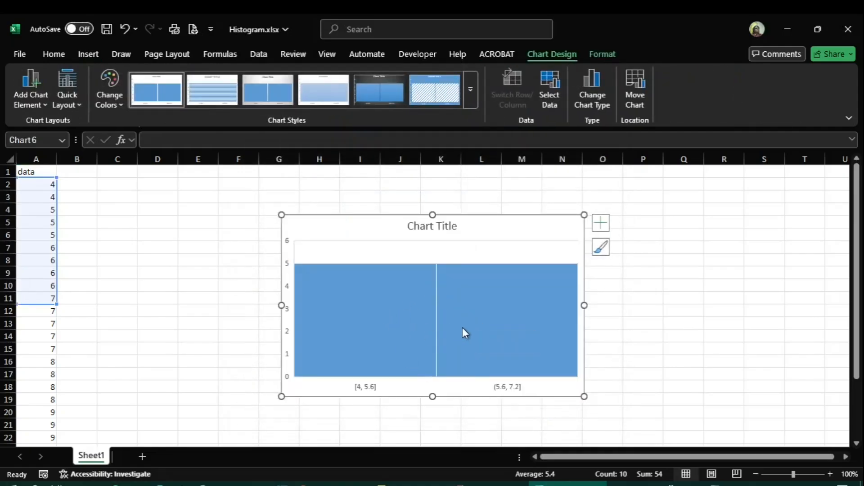
Select the histogram's Horizontal Axis and open its formatting settings at the bin options.
mouse_move(463, 328)
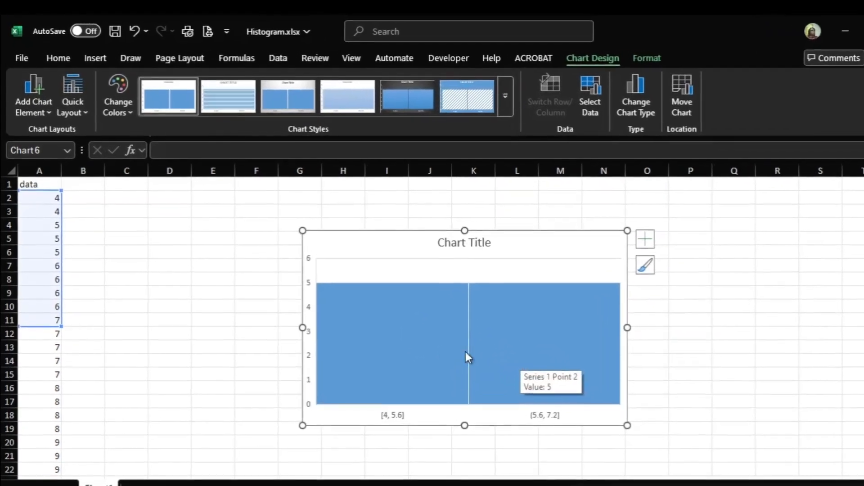
mouse_move(415, 349)
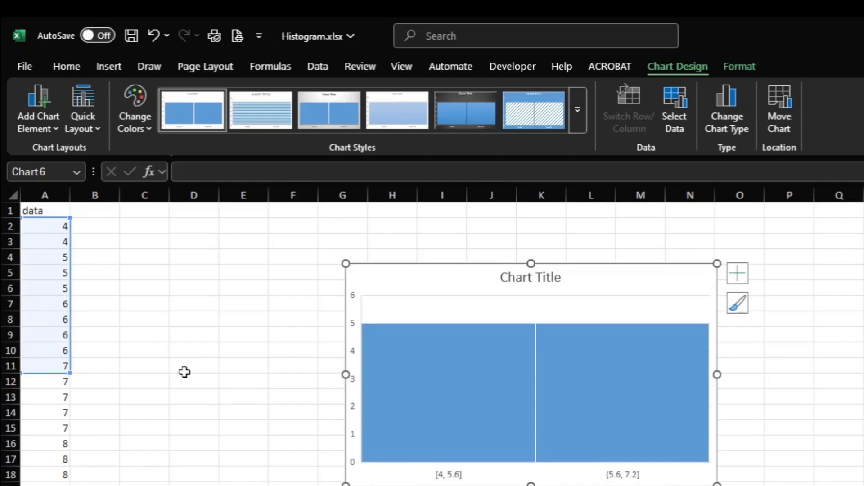
click(738, 66)
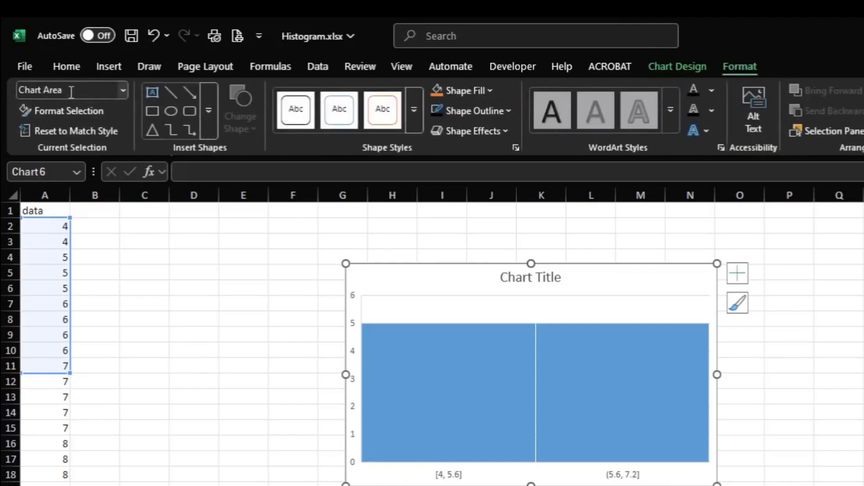
click(123, 90)
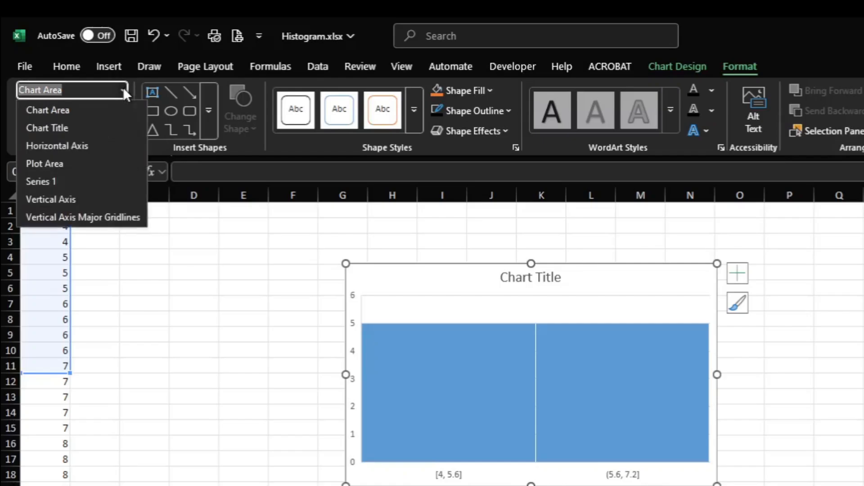
click(72, 146)
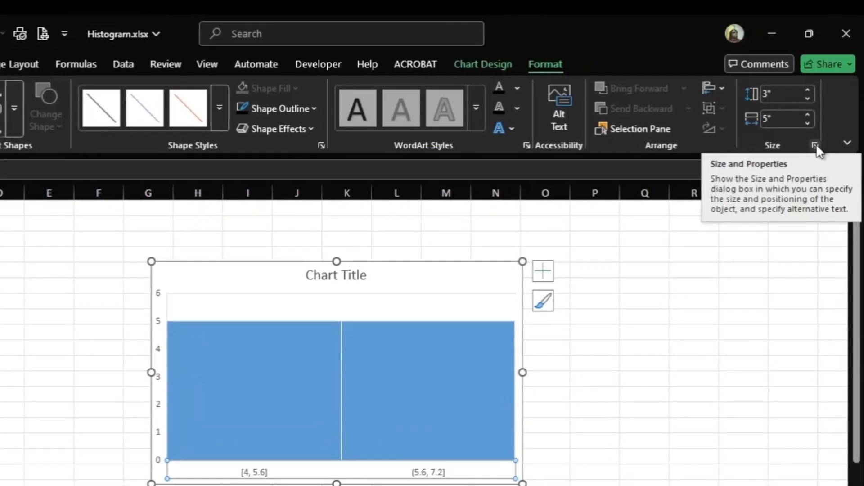
click(815, 146)
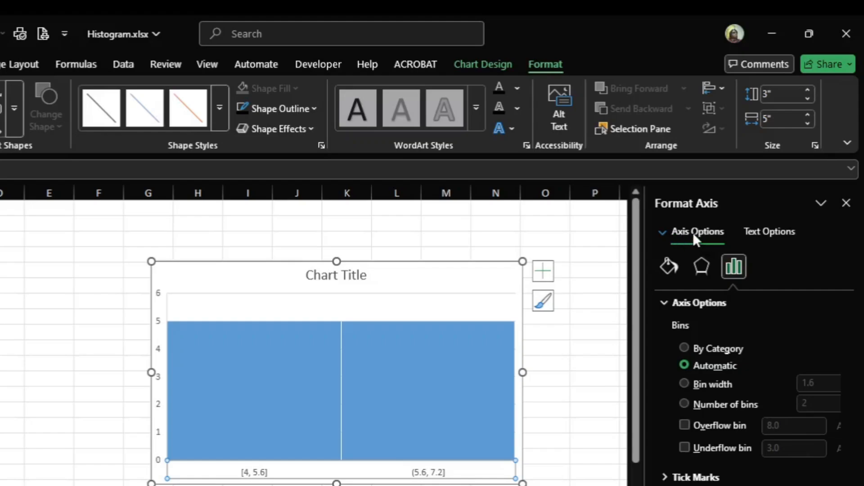
click(666, 269)
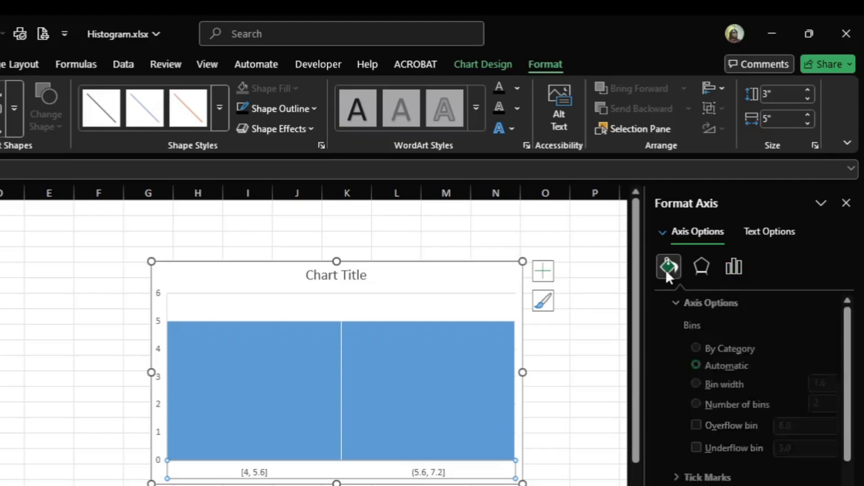
click(699, 265)
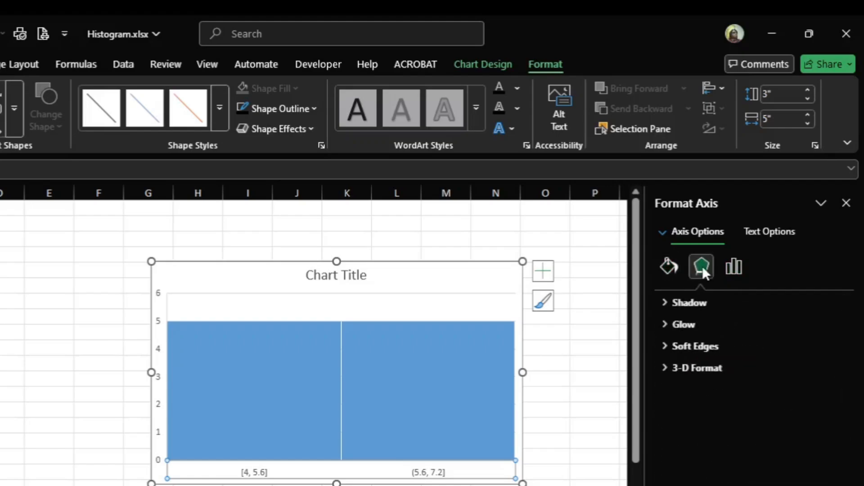
click(735, 267)
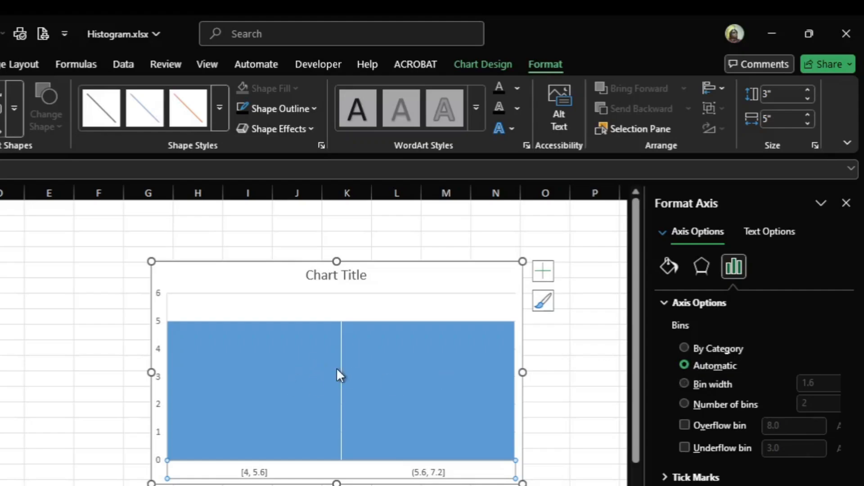
Group the histogram's horizontal axis by number of bins and set the number to 4.
click(694, 404)
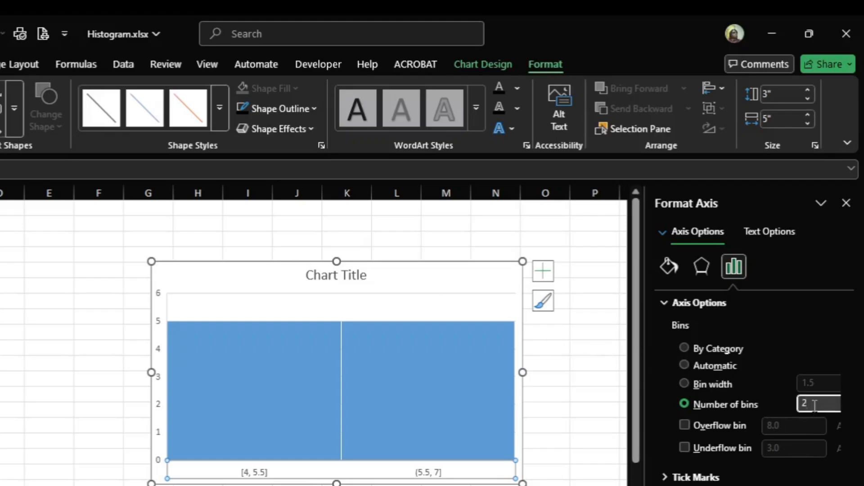
key(BackSpace)
text(4)
key(Return)
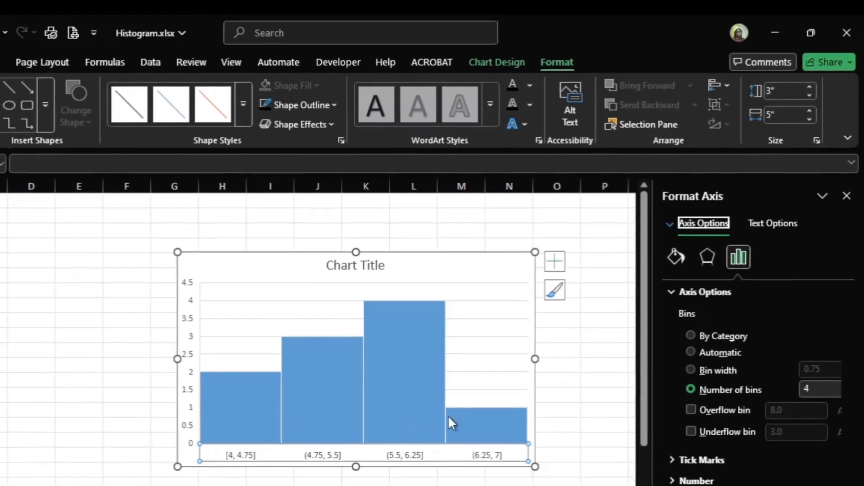
Extend the histogram's source range down to A15 first, and from there to A24 to cover the whole data column.
mouse_move(433, 433)
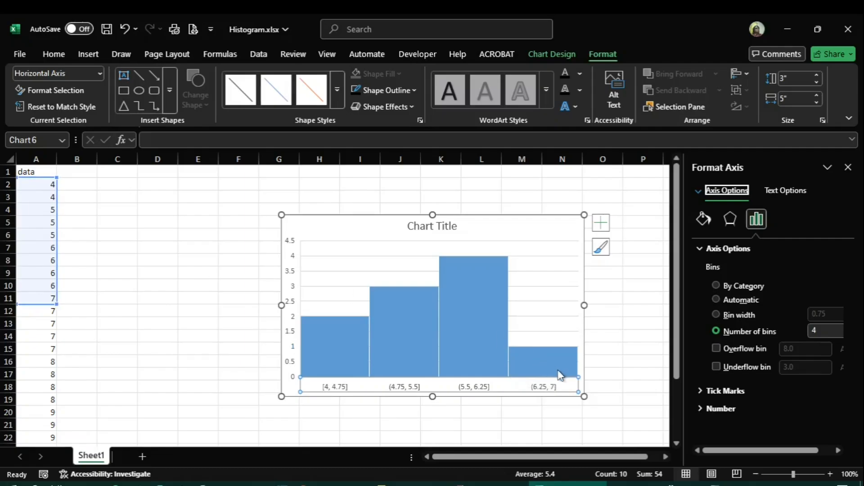
mouse_move(534, 366)
mouse_move(323, 348)
mouse_move(334, 338)
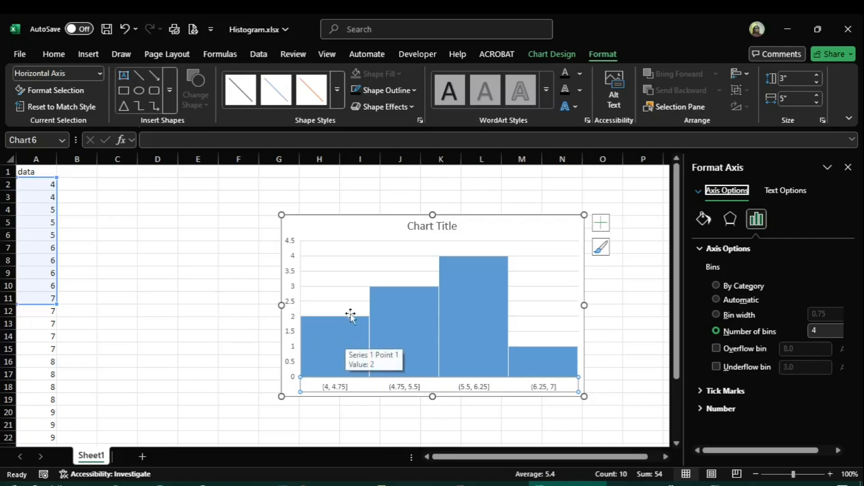
mouse_move(412, 313)
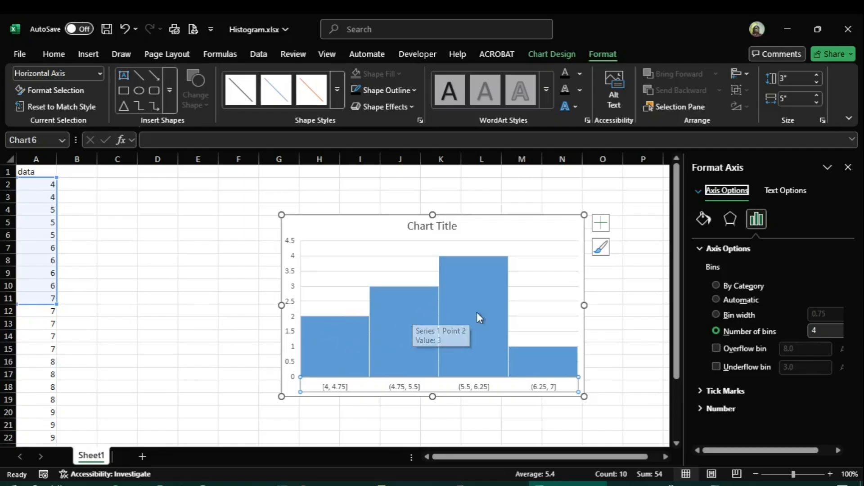
mouse_move(468, 313)
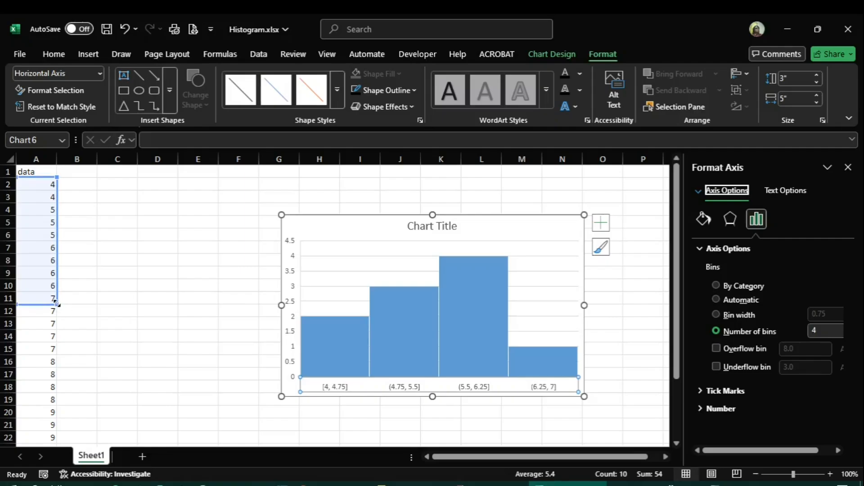
drag(57, 306, 65, 355)
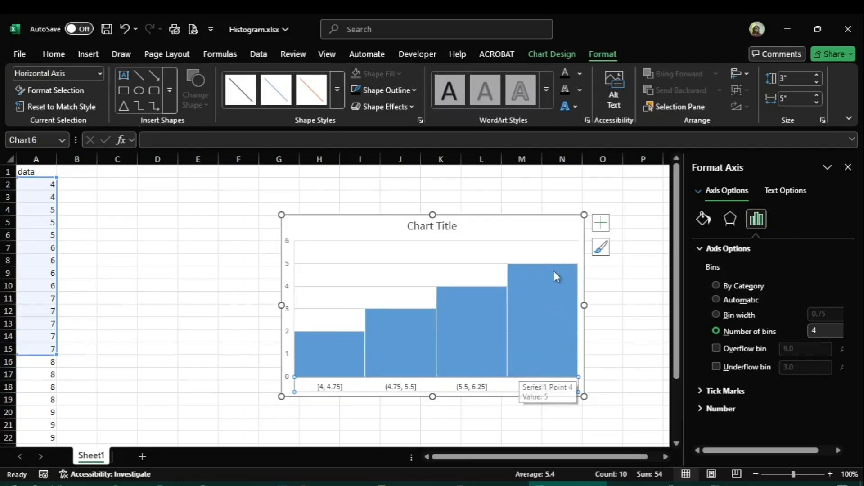
mouse_move(548, 309)
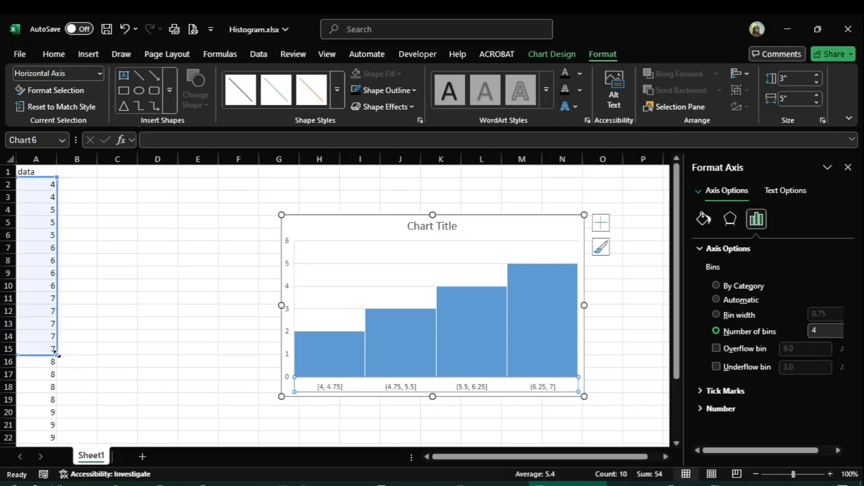
drag(56, 355, 72, 417)
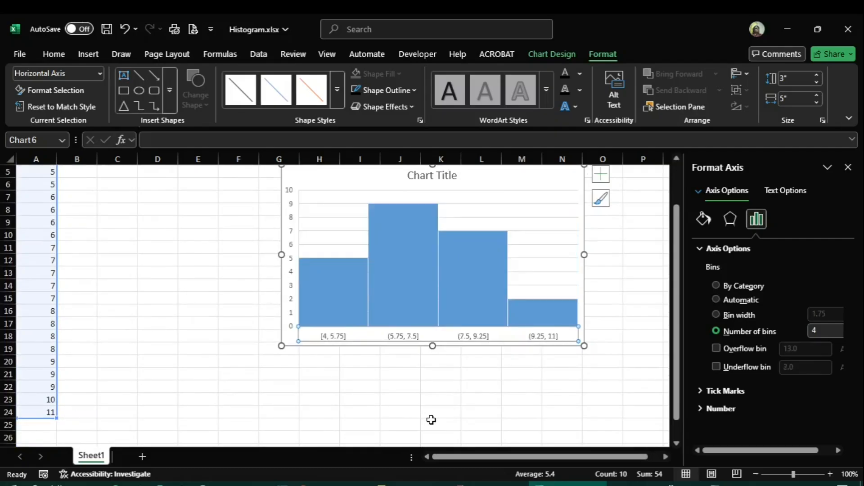
Set the histogram's number of bins to 8.
mouse_move(350, 282)
click(818, 328)
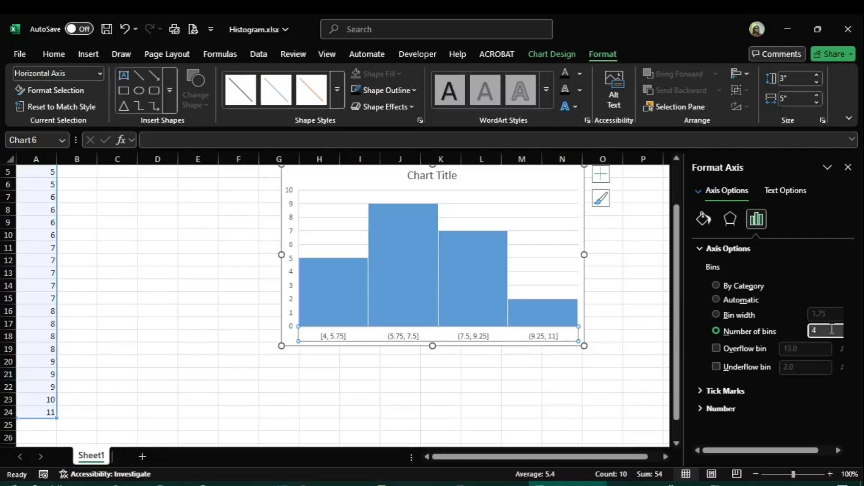
key(BackSpace)
text(8)
key(Return)
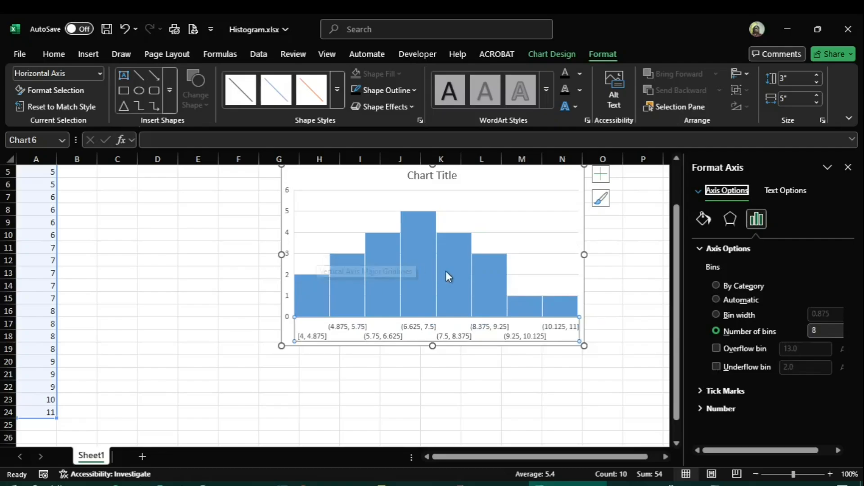
Close the histogram's axis formatting settings.
mouse_move(426, 215)
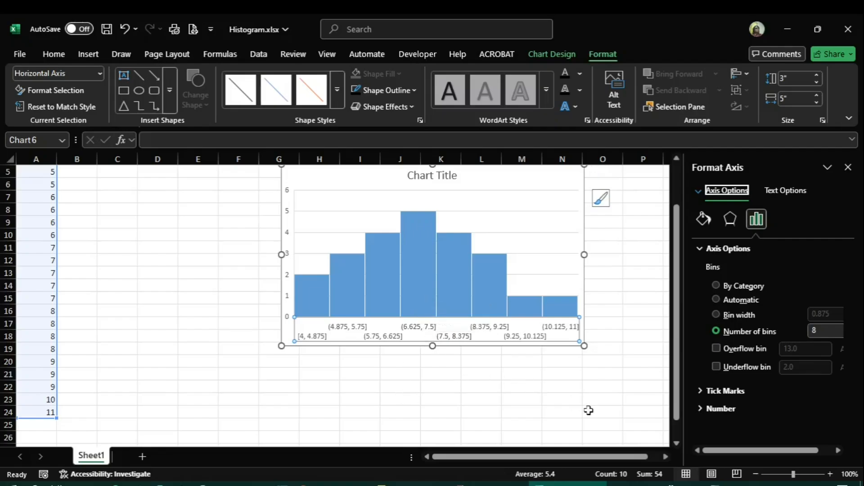
scroll(588, 410, up, 1)
scroll(589, 410, up, 1)
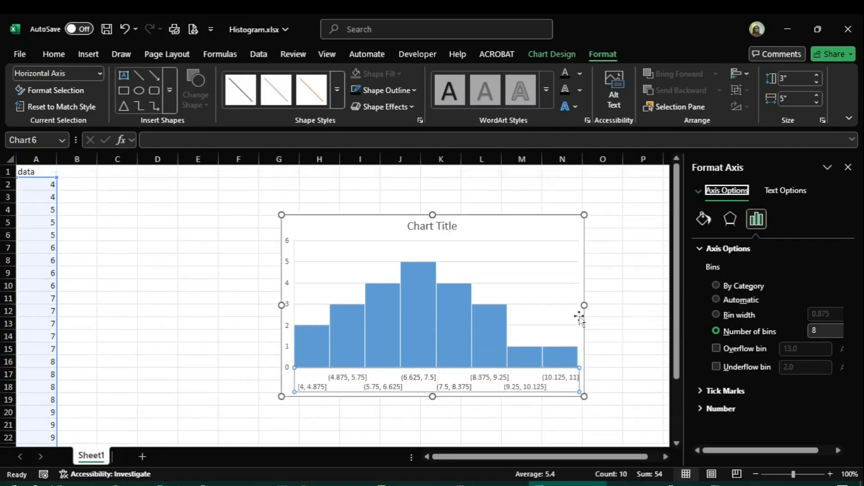
click(848, 168)
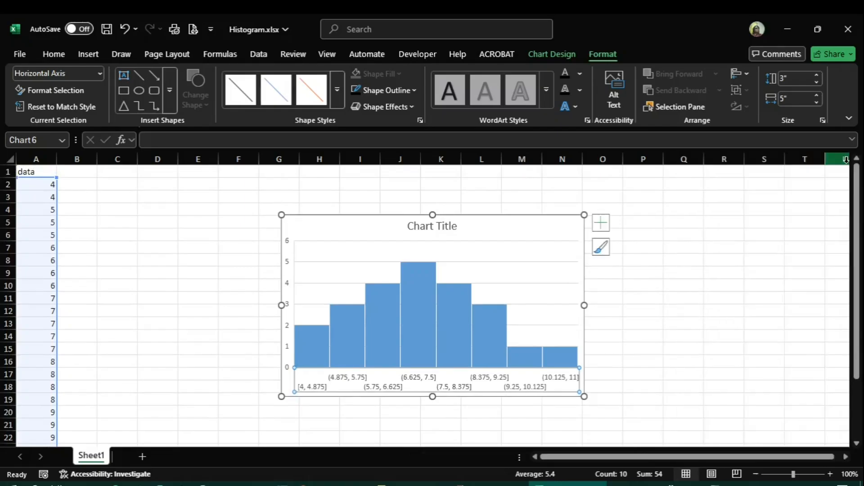
Hide the histogram's axes and show them again.
click(600, 227)
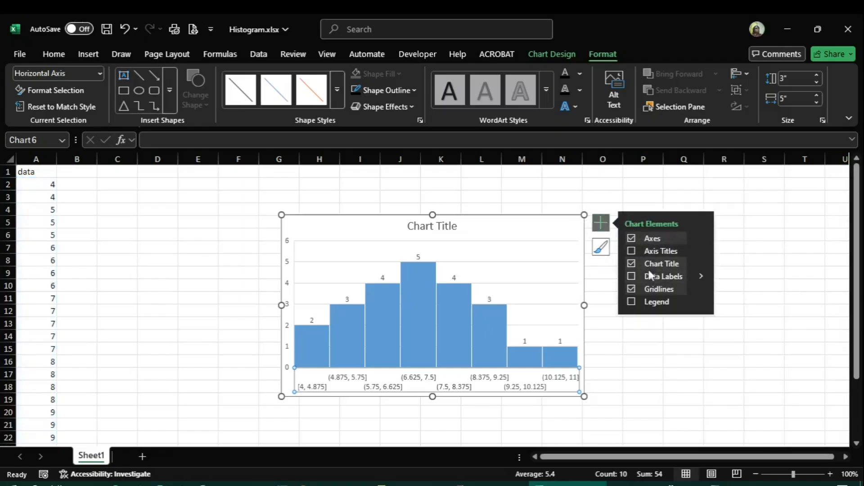
click(632, 239)
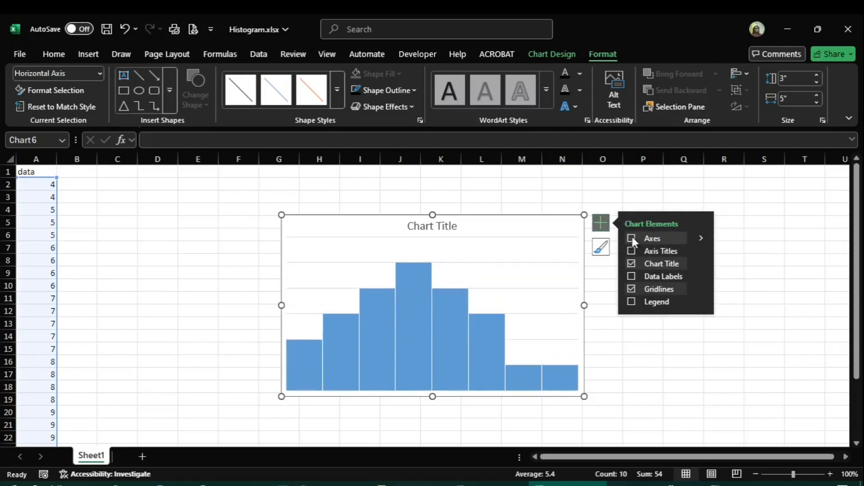
click(632, 237)
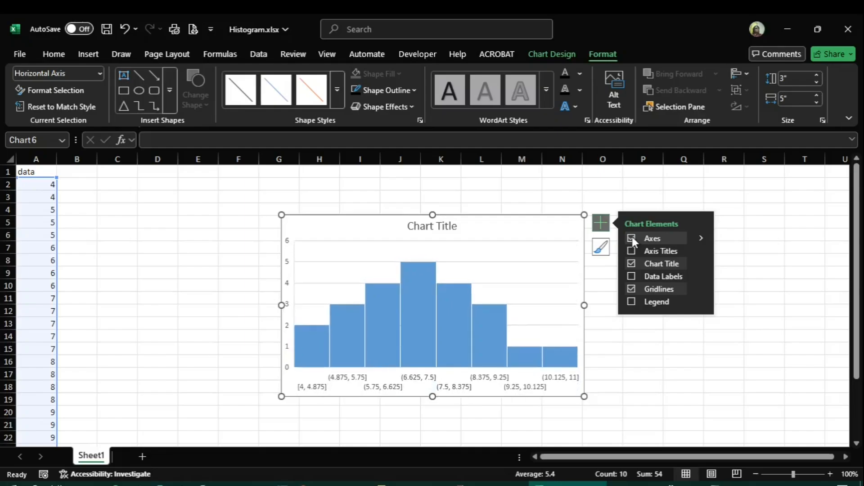
Try adding axis titles and a legend to the histogram in turn, removing each again.
click(631, 250)
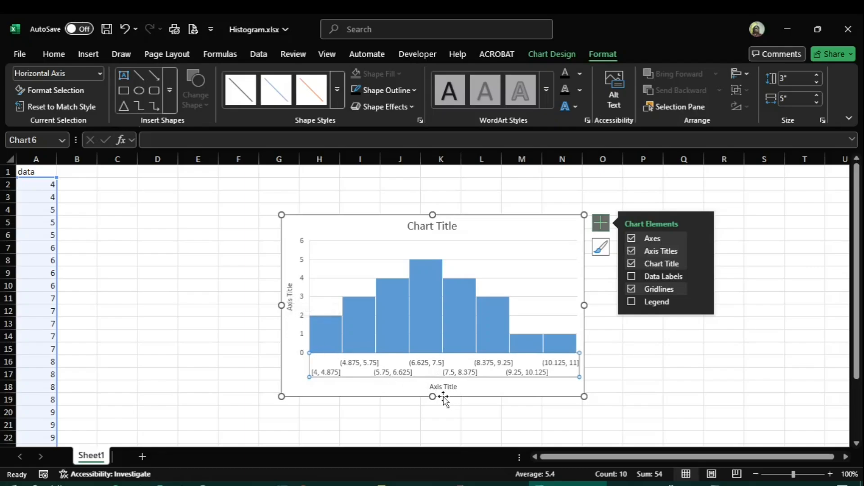
click(631, 251)
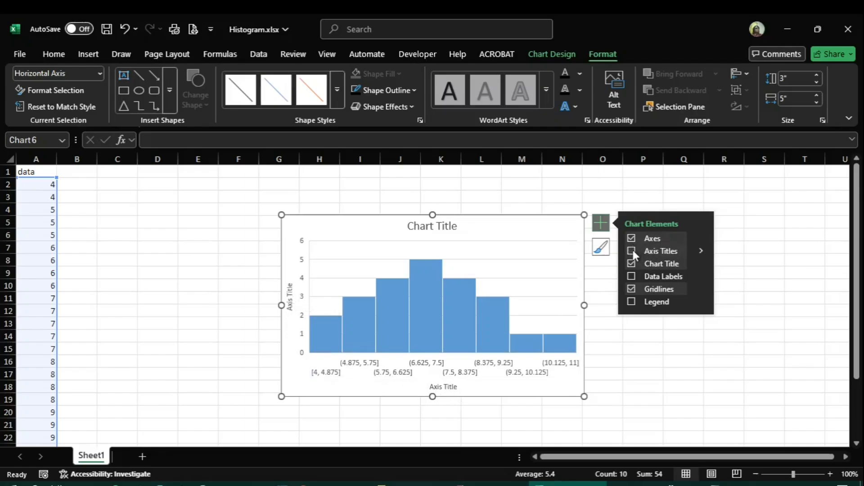
click(631, 301)
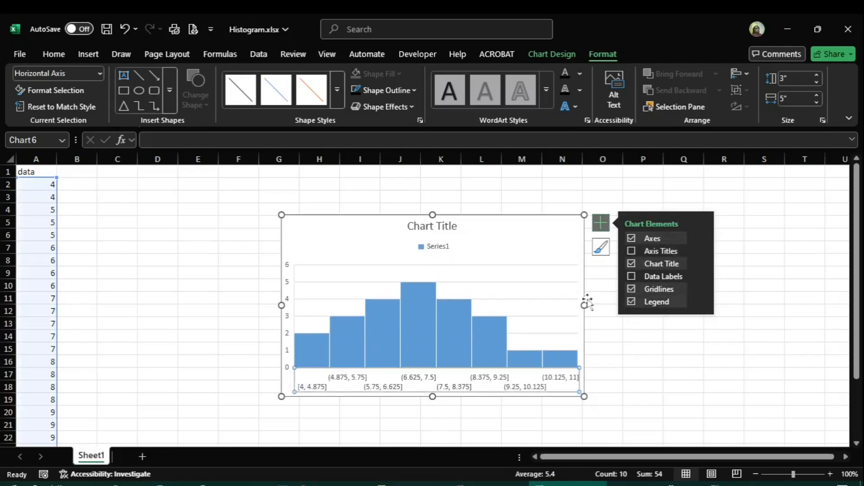
click(631, 301)
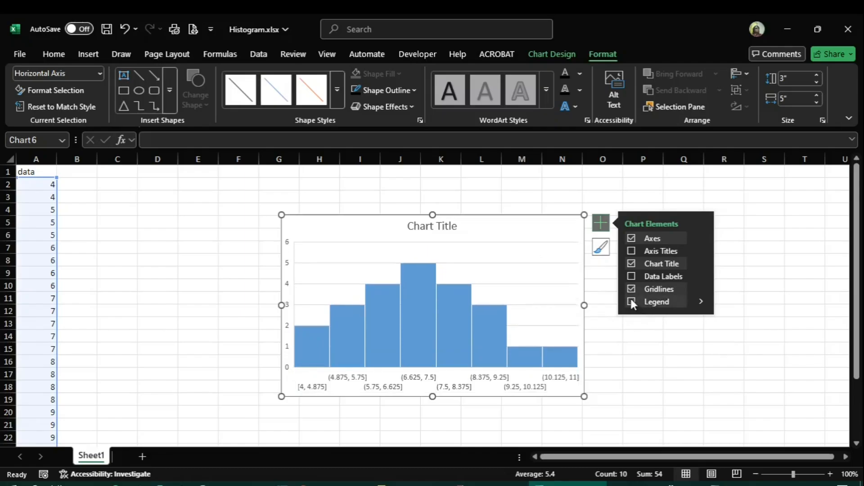
Apply the third chart style to the histogram, with a grey gradient background and data labels inside the bars.
click(601, 247)
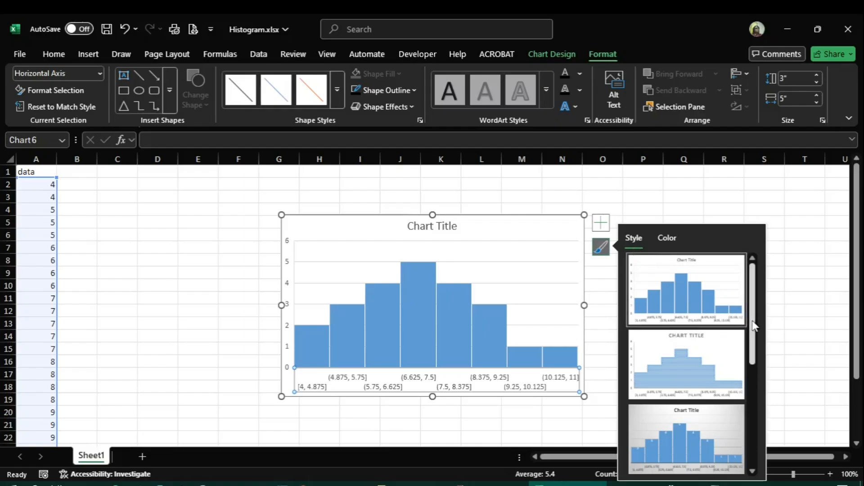
drag(752, 324, 752, 380)
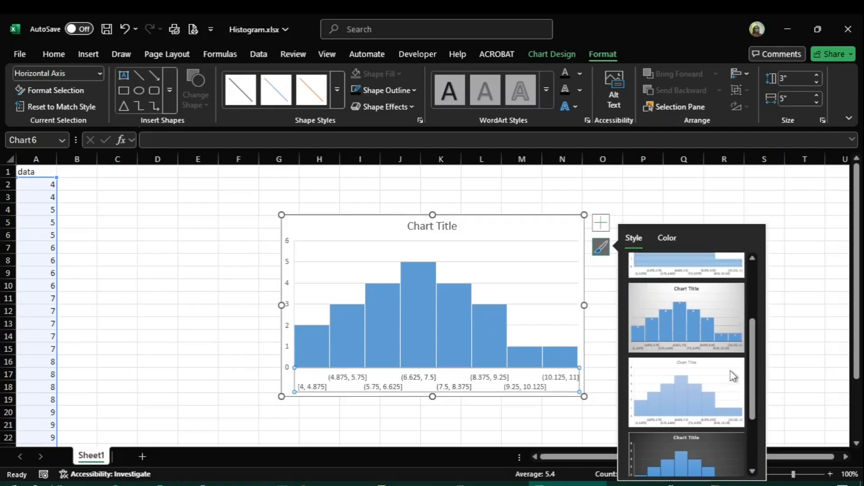
click(668, 315)
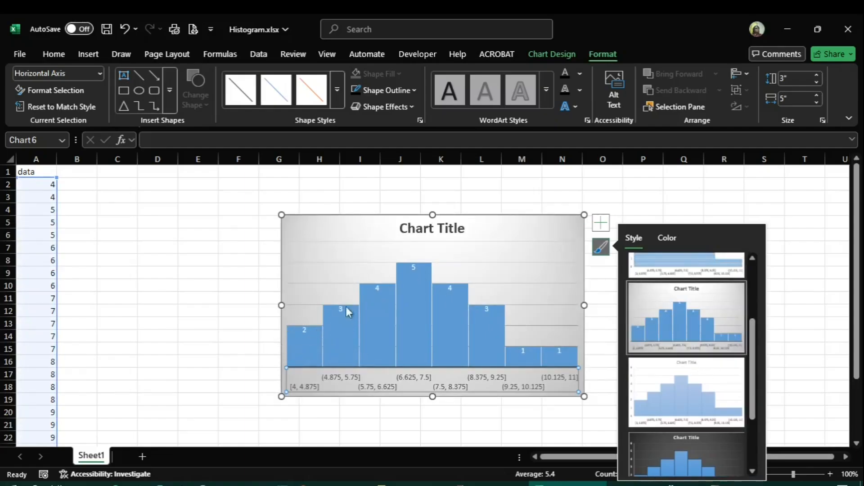
Apply the first Colorful palette to the histogram, keeping blue bars, and deselect the chart.
mouse_move(296, 341)
click(667, 238)
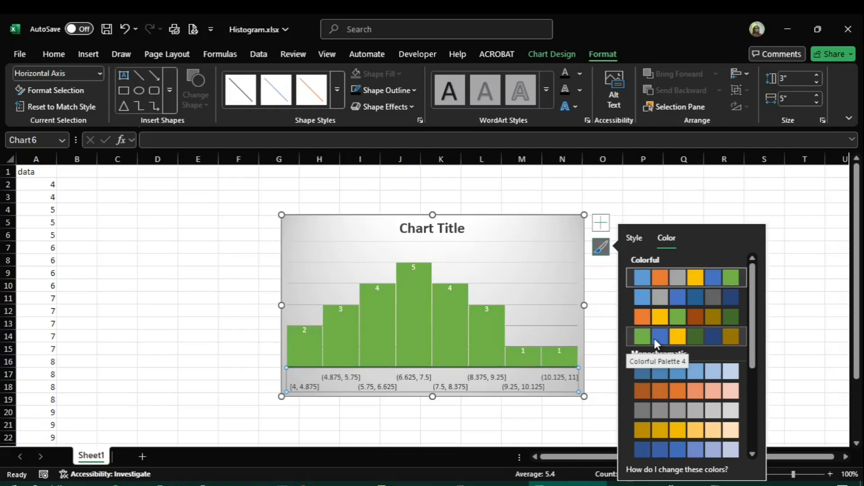
click(641, 282)
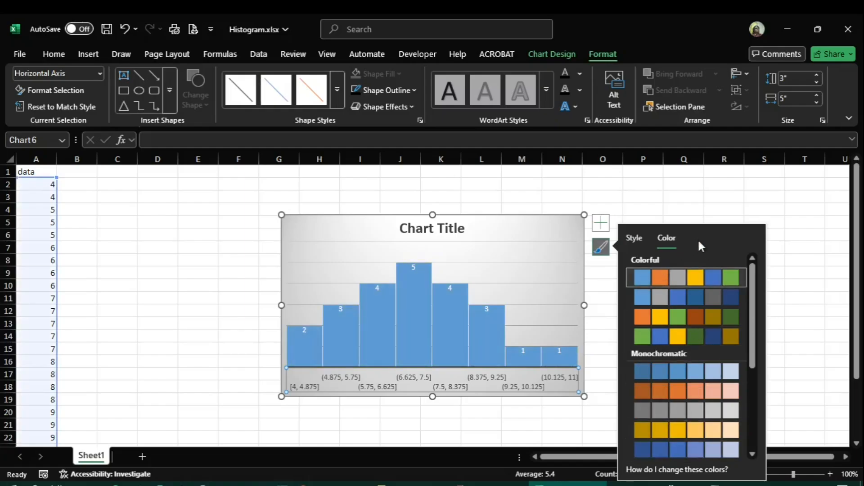
click(575, 261)
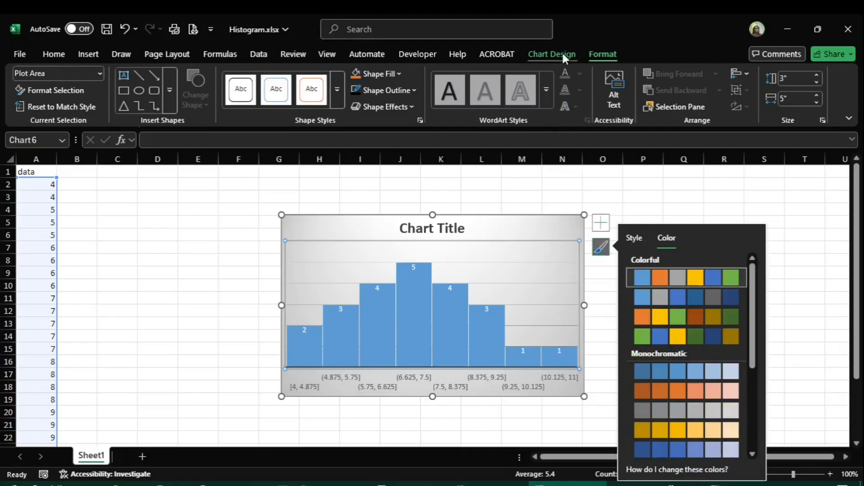
click(676, 201)
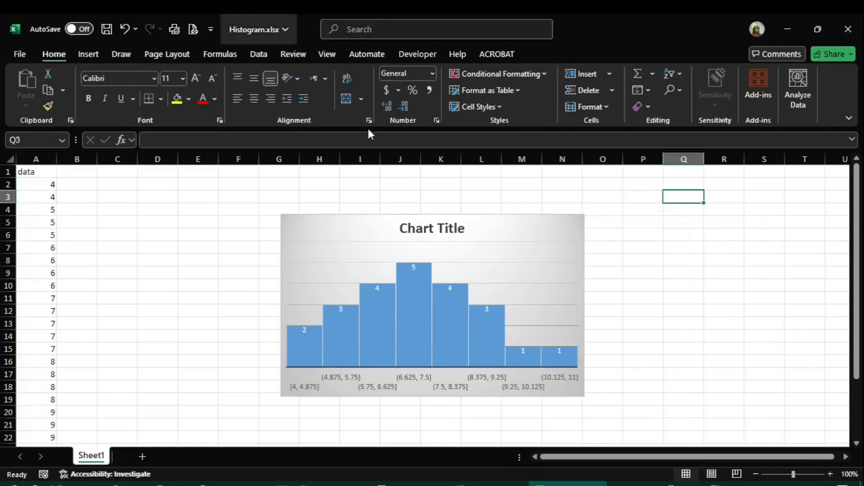
Examine the histogram's design options: chart styles, colour palettes and the Move Chart placement choices, leaving them unapplied.
click(513, 251)
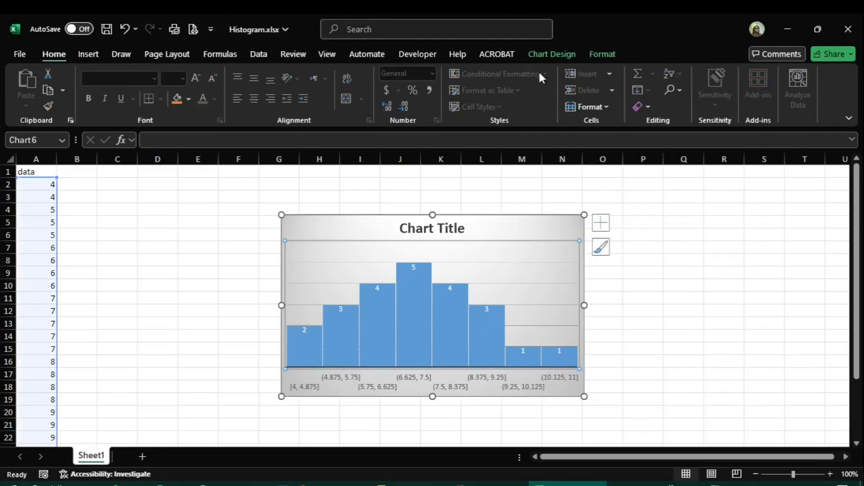
click(553, 54)
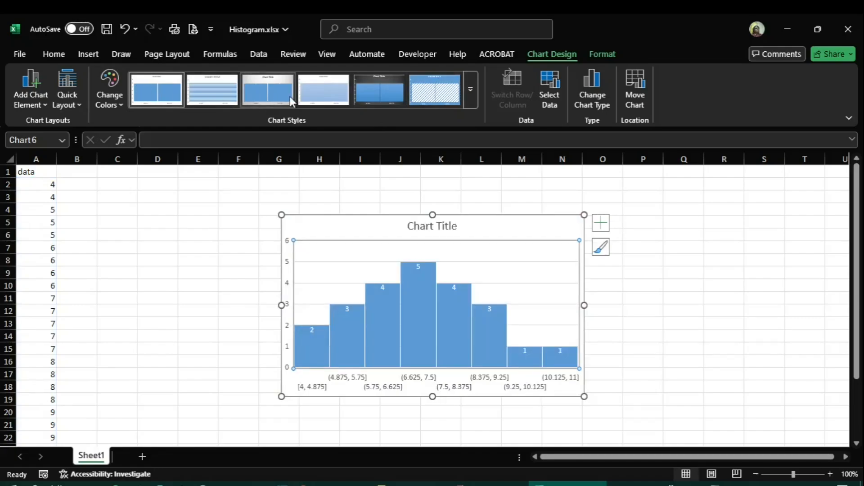
click(119, 101)
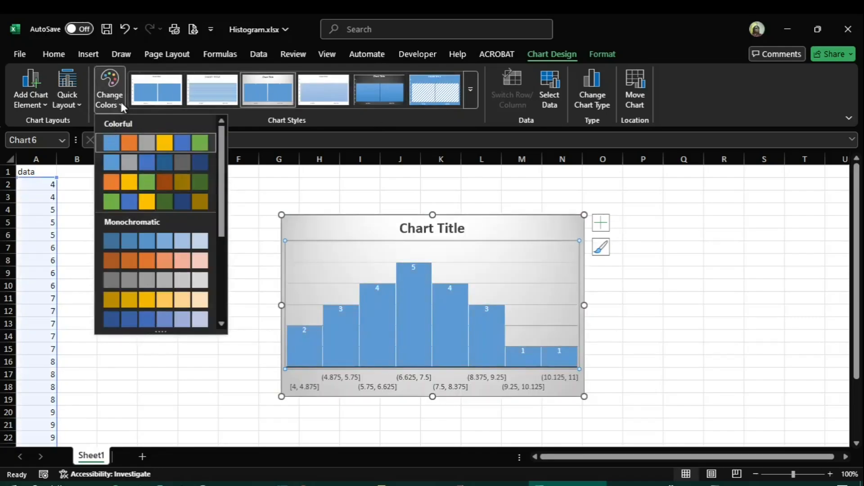
click(121, 104)
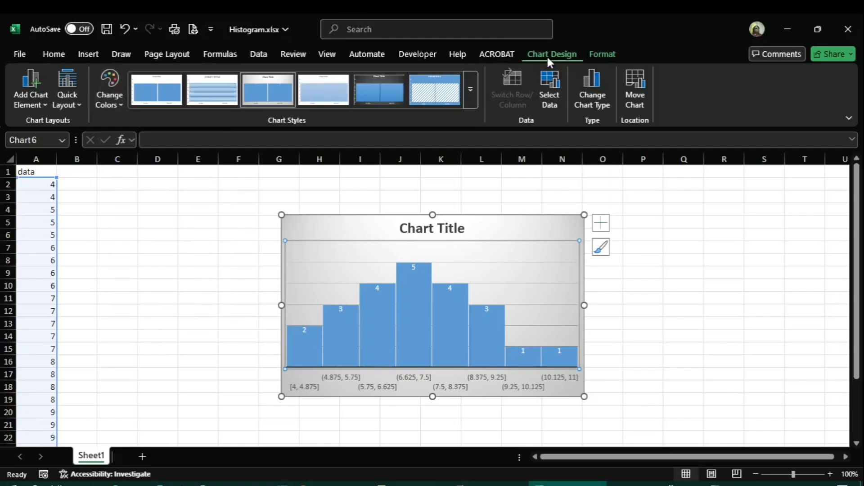
click(641, 99)
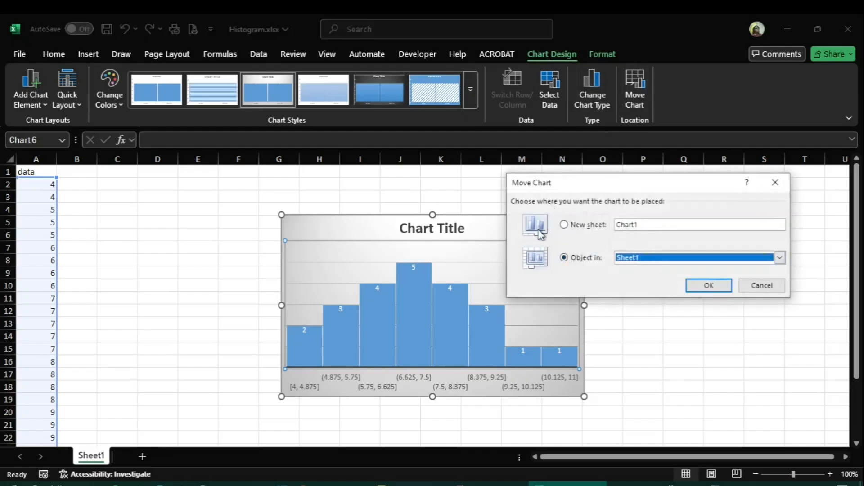
click(763, 288)
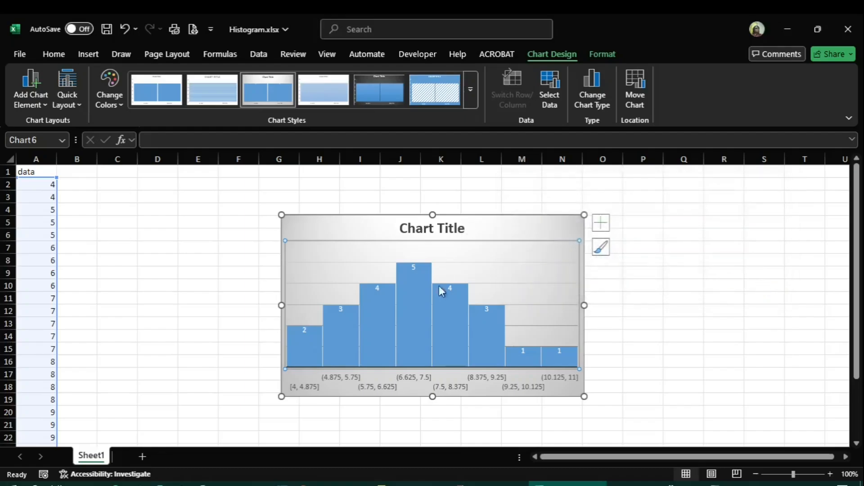